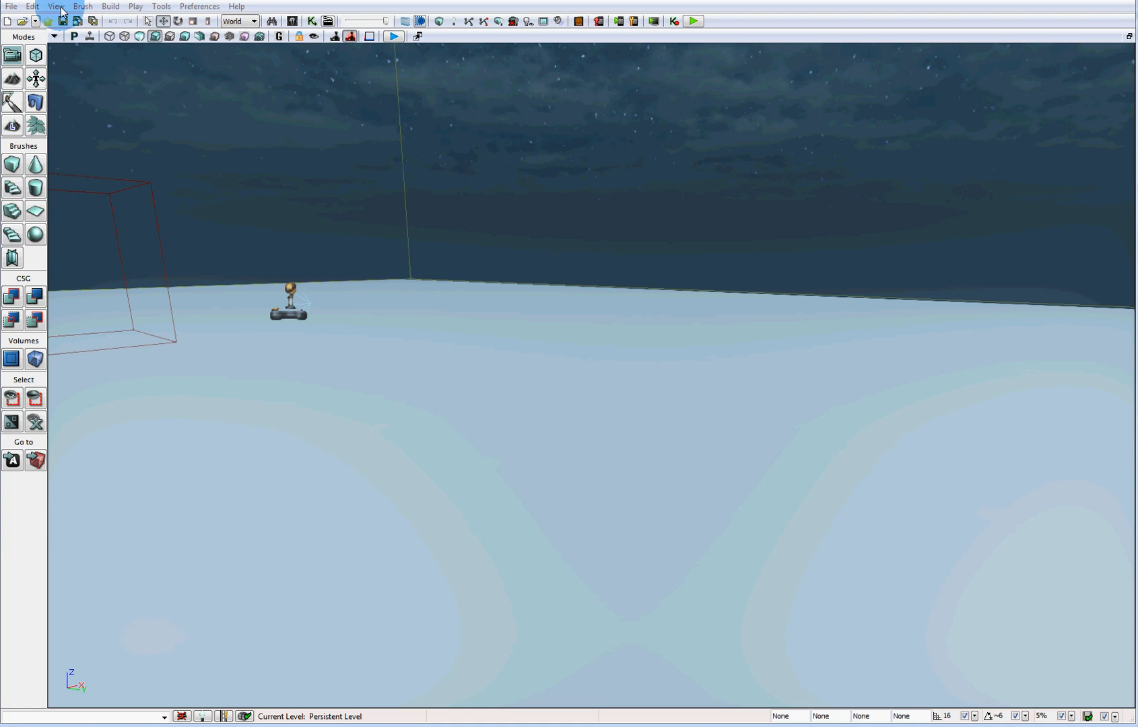
- Pick the NodeBuddy_PopUp static mesh in the Content Browser and return to the level
{"action": "left_click", "coordinate": [59, 8]}
{"action": "mouse_move", "coordinate": [183, 20]}
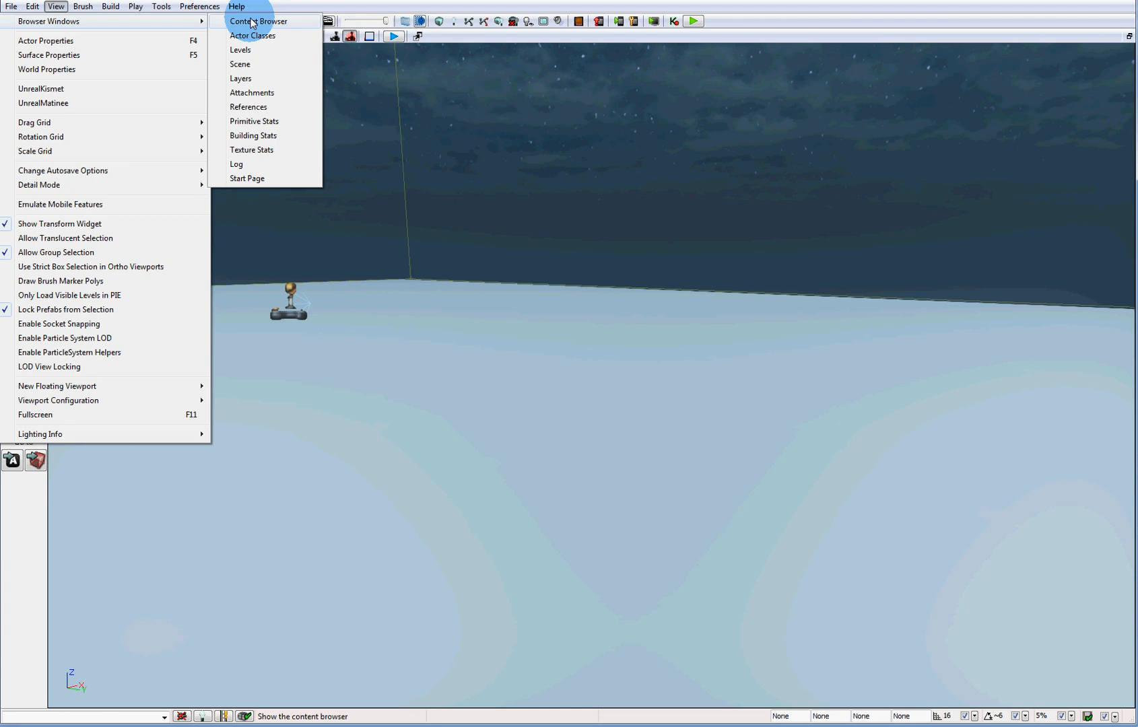
{"action": "left_click", "coordinate": [256, 22]}
{"action": "mouse_move", "coordinate": [662, 495]}
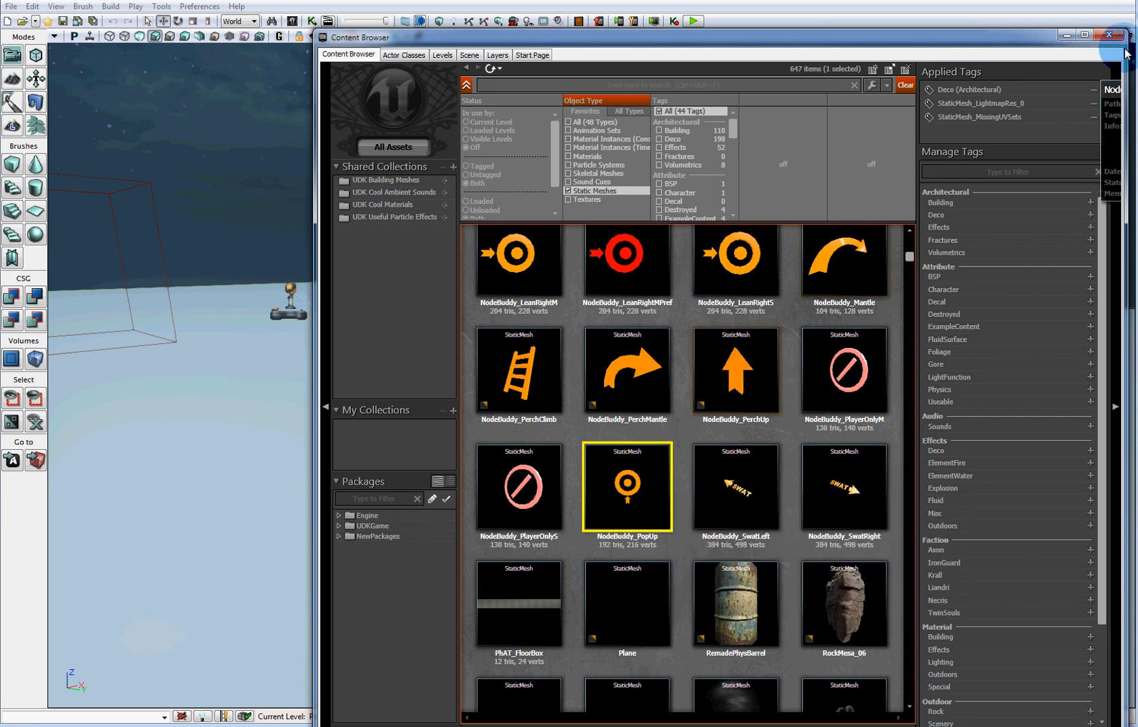
{"action": "left_click", "coordinate": [1109, 35]}
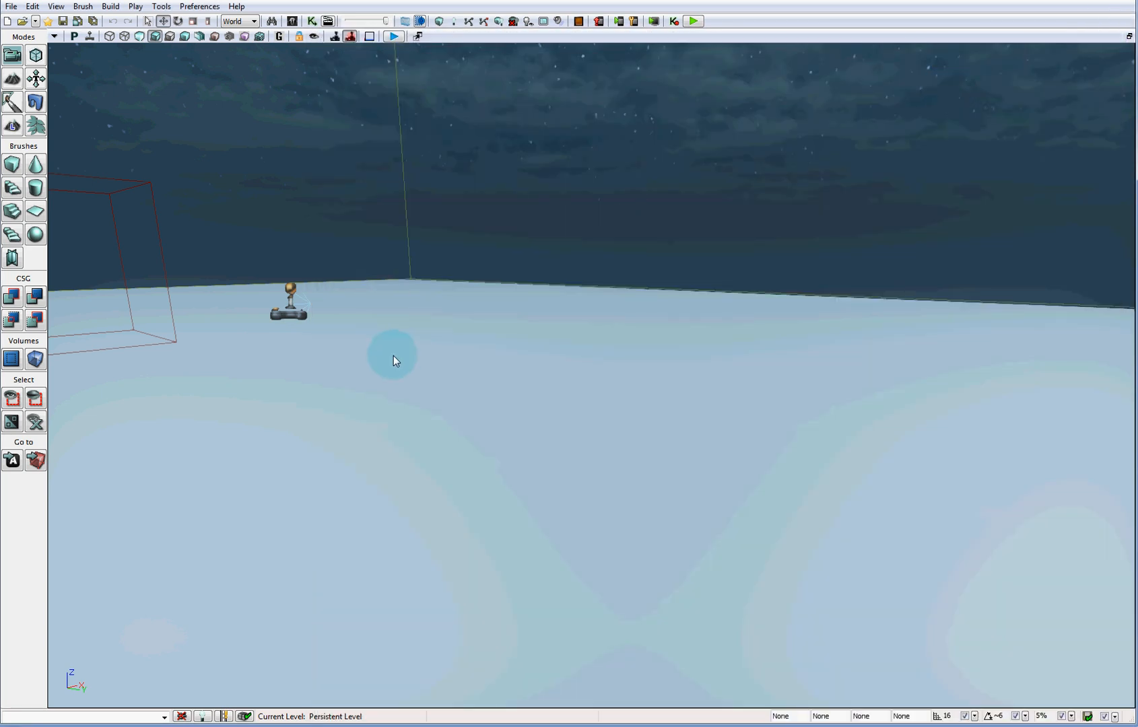
- Using the four-viewport layout, add NodeBuddy_PopUp as an InterpActor on the floor and move it to Y 528, Z -16
{"action": "mouse_move", "coordinate": [393, 355]}
{"action": "left_mouse_down"}
{"action": "mouse_move", "coordinate": [522, 350]}
{"action": "mouse_move", "coordinate": [522, 377]}
{"action": "mouse_move", "coordinate": [506, 360]}
{"action": "left_mouse_up"}
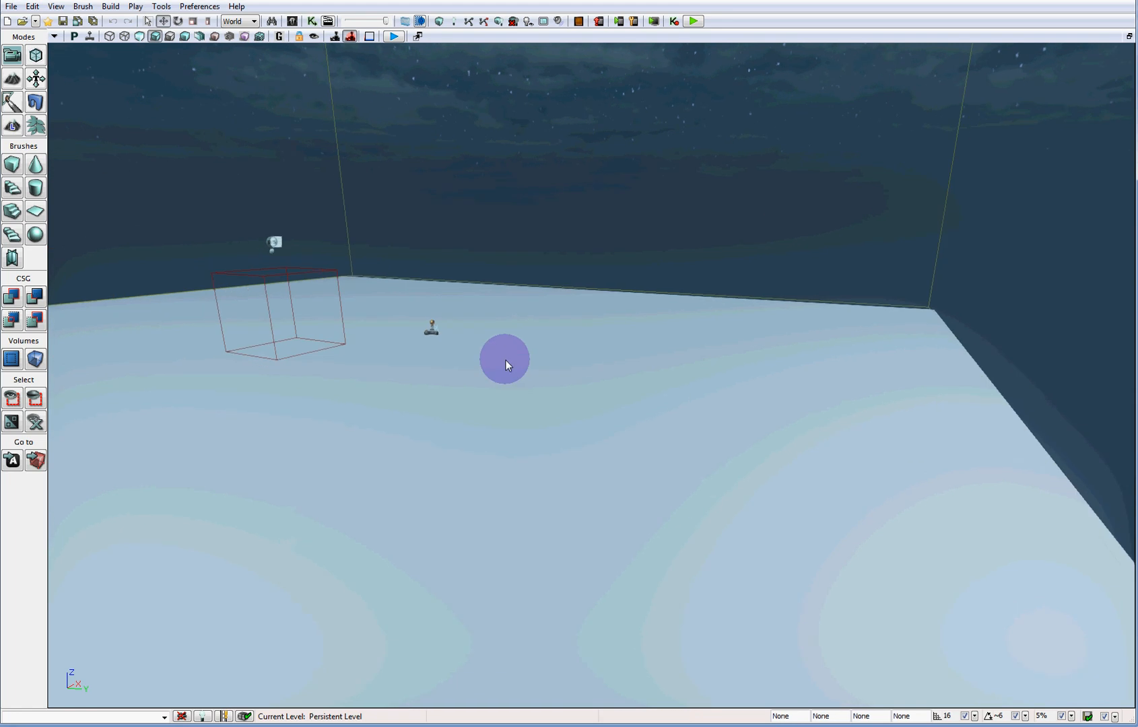
{"action": "left_click", "coordinate": [1128, 37]}
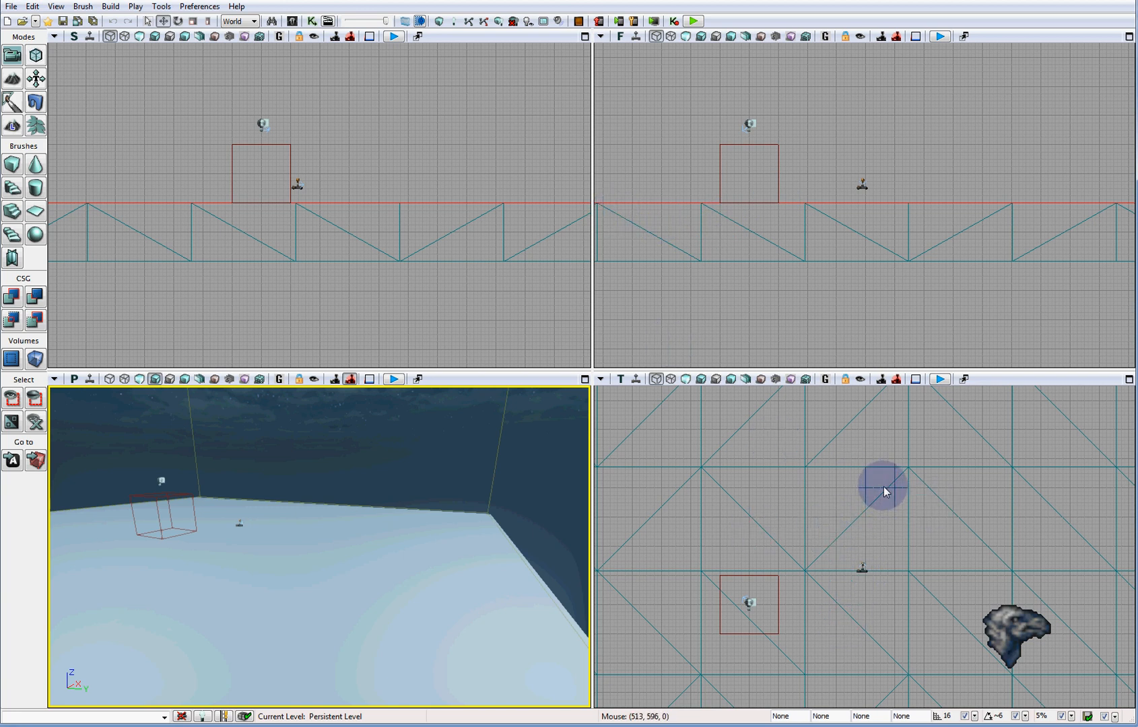
{"action": "left_click", "coordinate": [882, 463]}
{"action": "left_click_drag", "start_coordinate": [883, 463], "coordinate": [884, 607]}
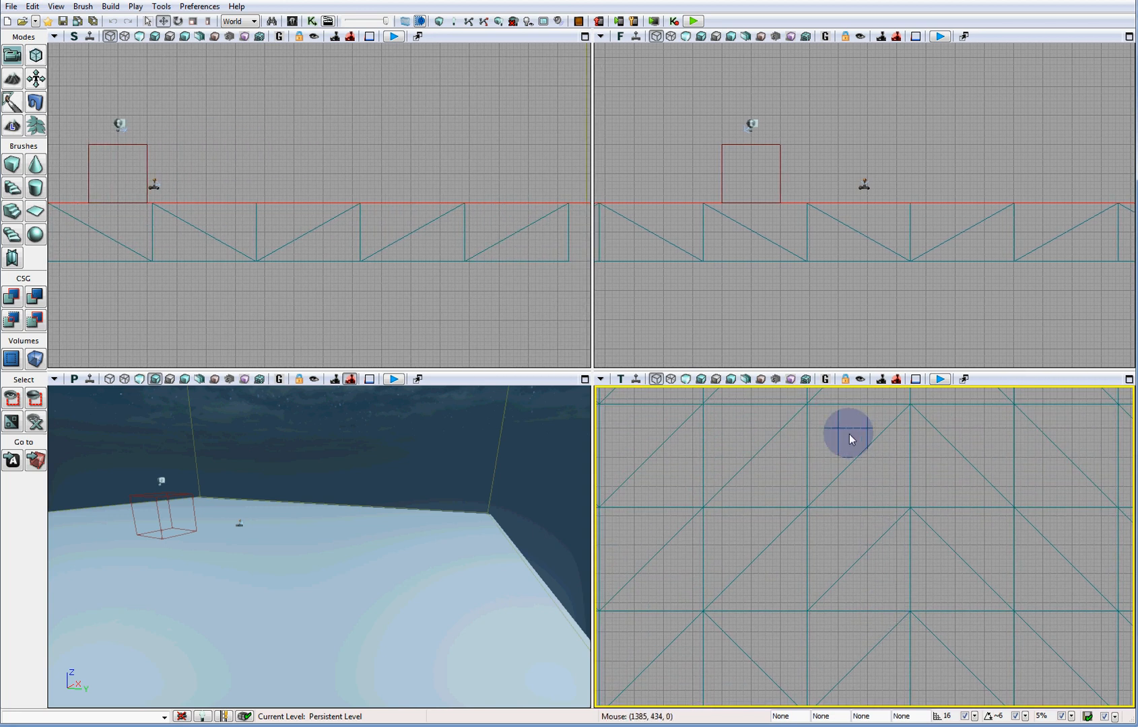
{"action": "right_click", "coordinate": [857, 450]}
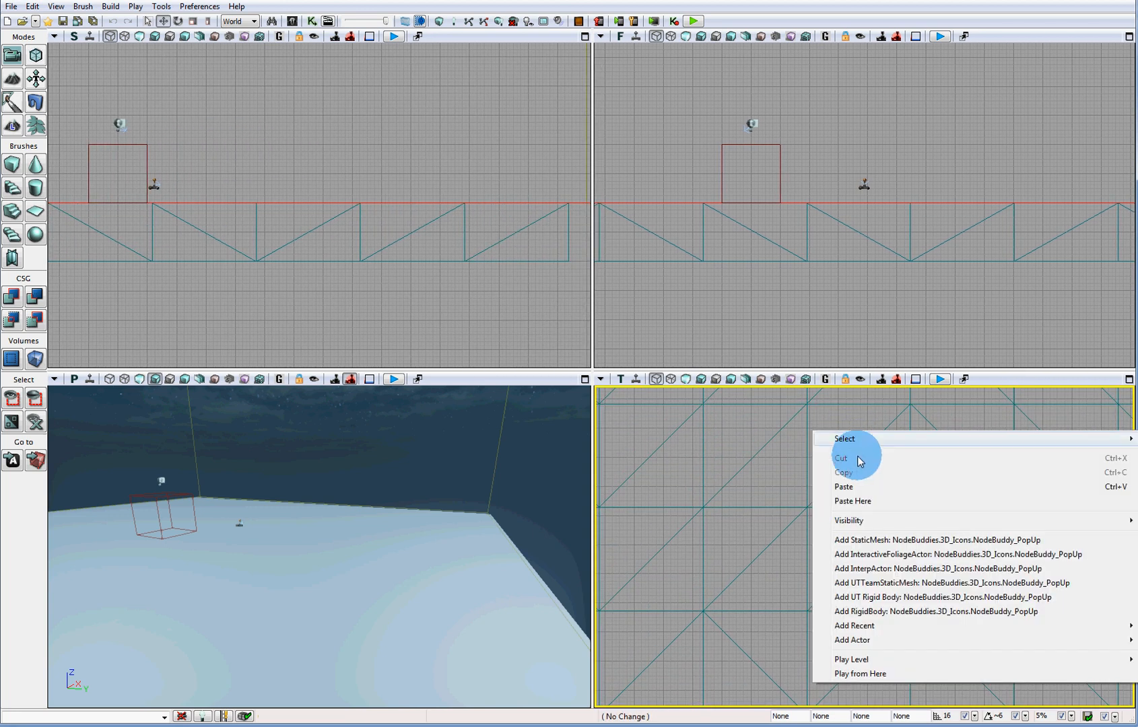
{"action": "left_click", "coordinate": [868, 572]}
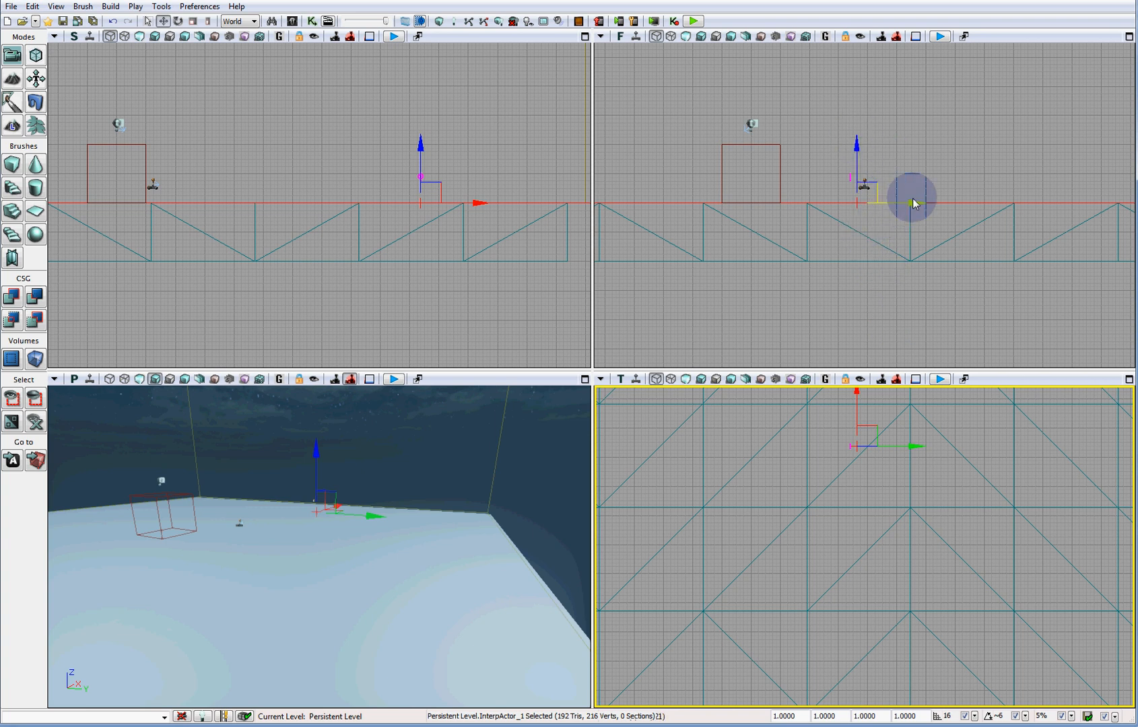
{"action": "left_click_drag", "start_coordinate": [913, 203], "coordinate": [931, 209]}
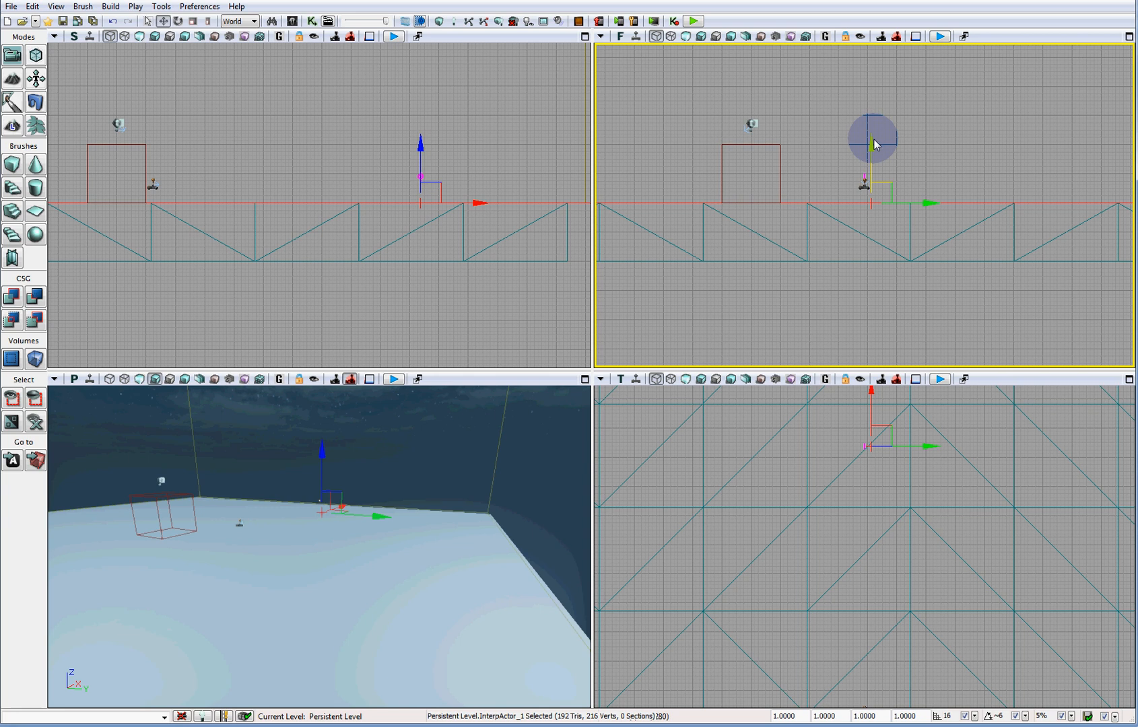
{"action": "left_click_drag", "start_coordinate": [873, 145], "coordinate": [873, 147]}
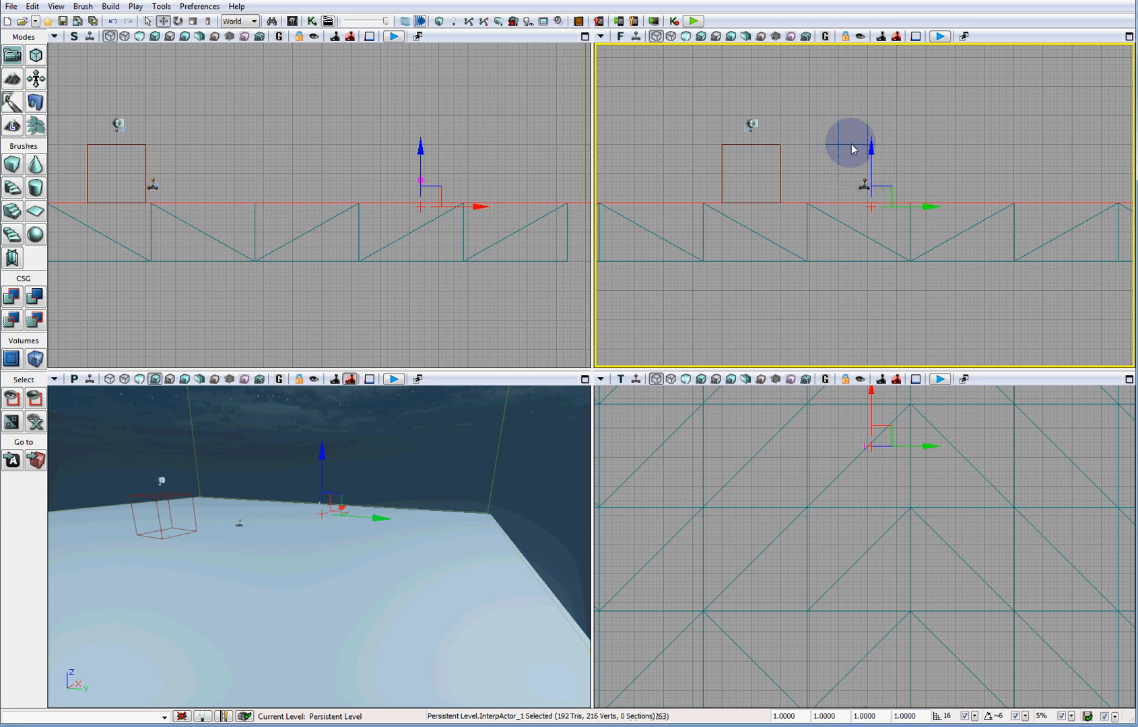
- Set the InterpActor's Collision Type to COLLIDE_TouchAll in its properties
{"action": "double_click", "coordinate": [859, 172]}
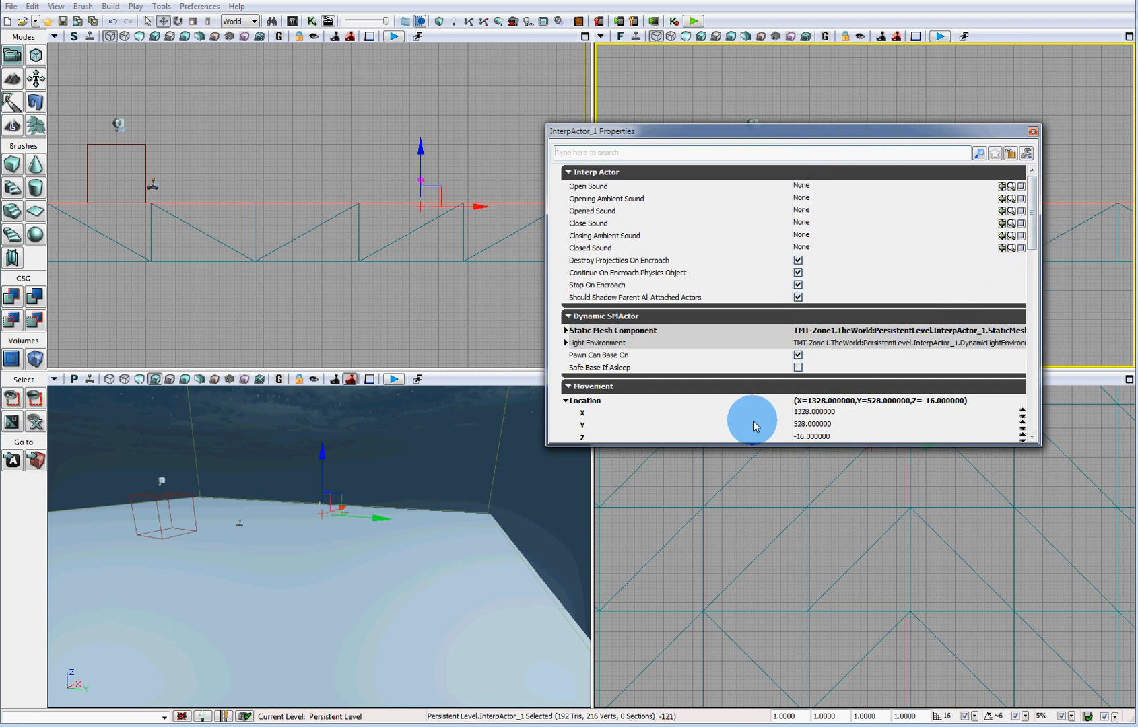
{"action": "scroll", "coordinate": [1019, 229], "scroll_direction": "down", "scroll_amount": 2}
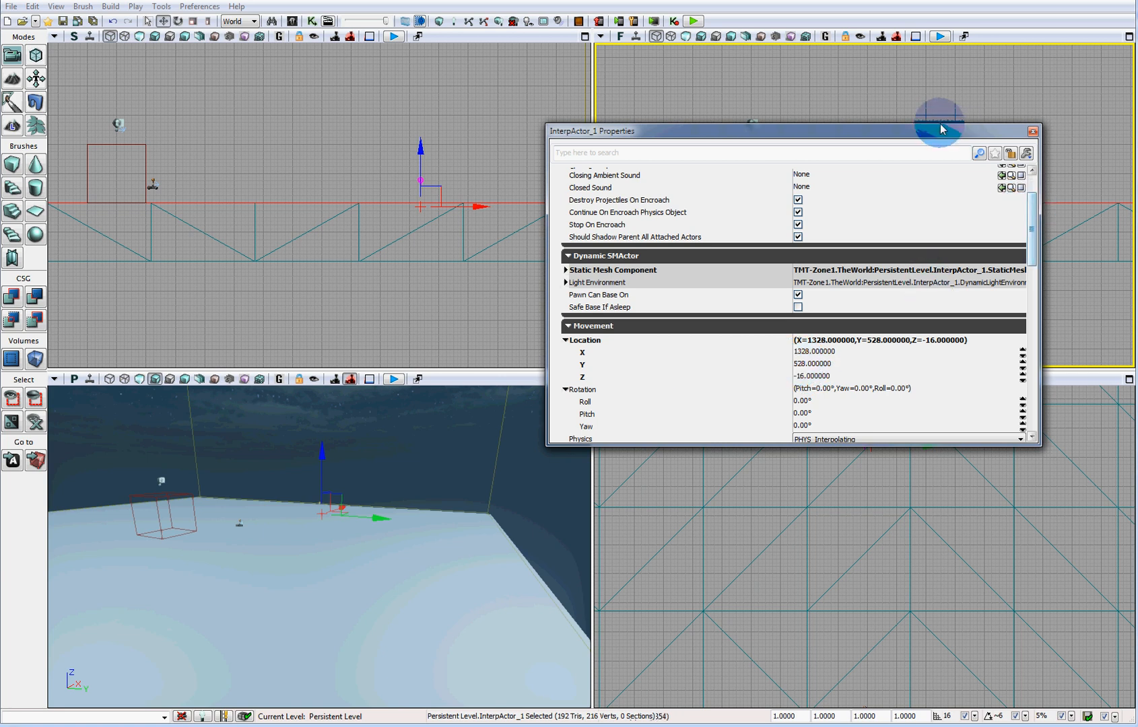
{"action": "left_click_drag", "start_coordinate": [940, 130], "coordinate": [931, 152]}
{"action": "left_click_drag", "start_coordinate": [913, 201], "coordinate": [890, 285]}
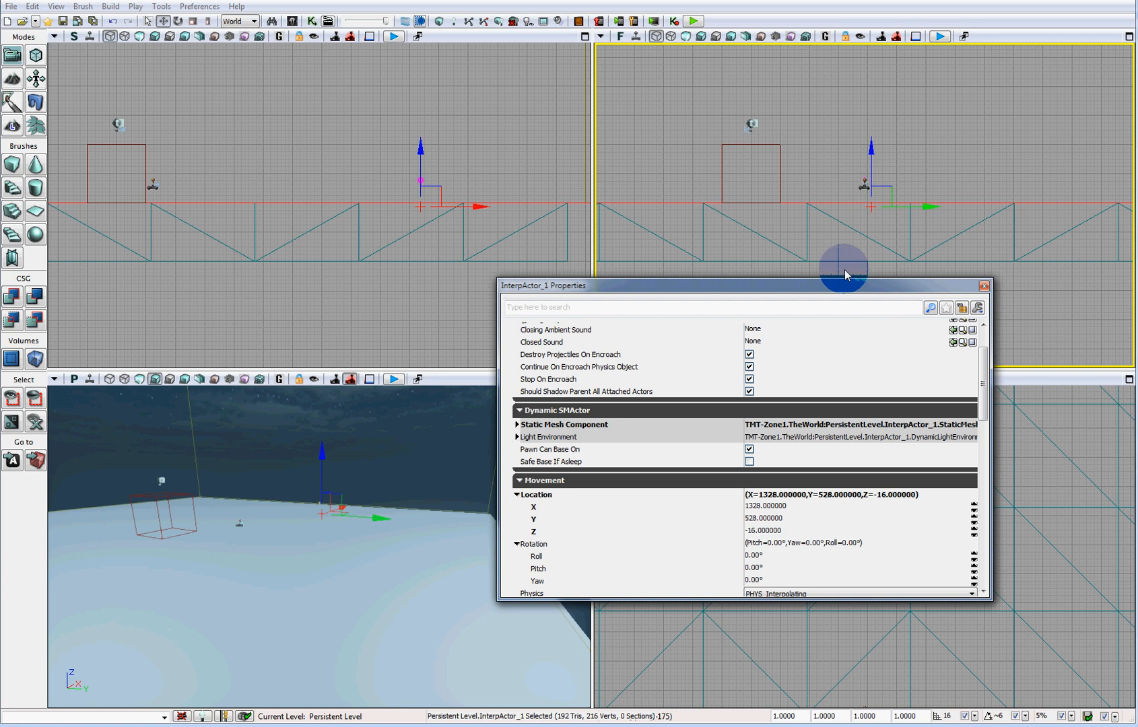
{"action": "left_click_drag", "start_coordinate": [986, 397], "coordinate": [987, 519]}
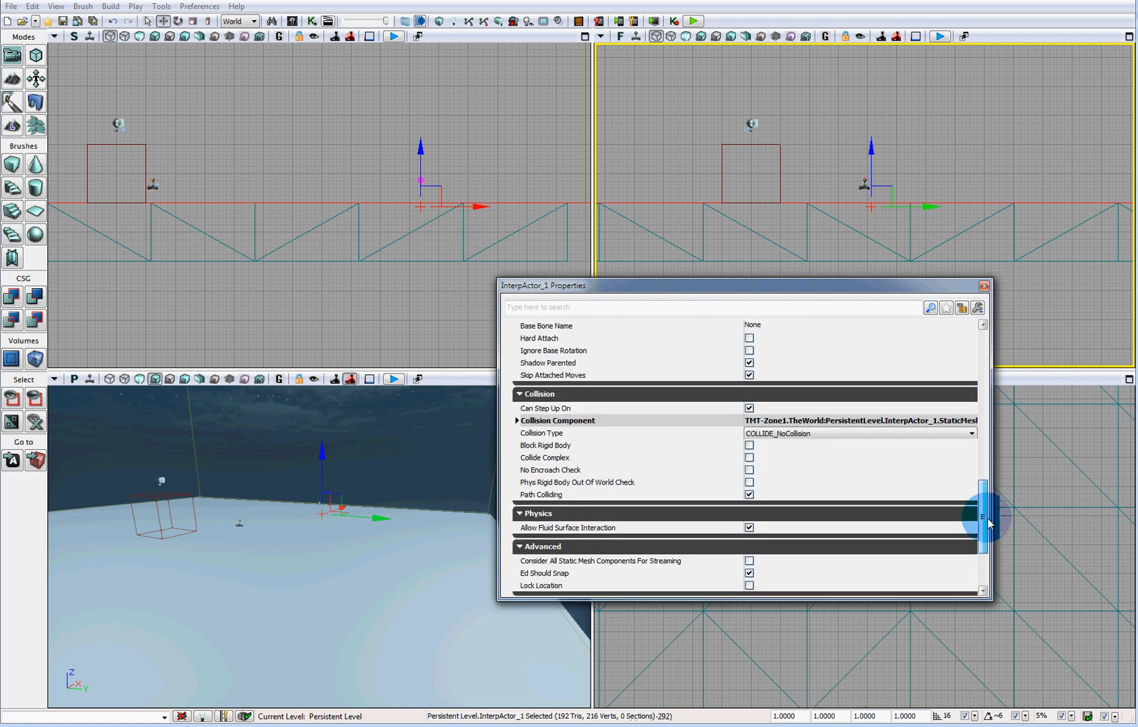
{"action": "left_click", "coordinate": [765, 434]}
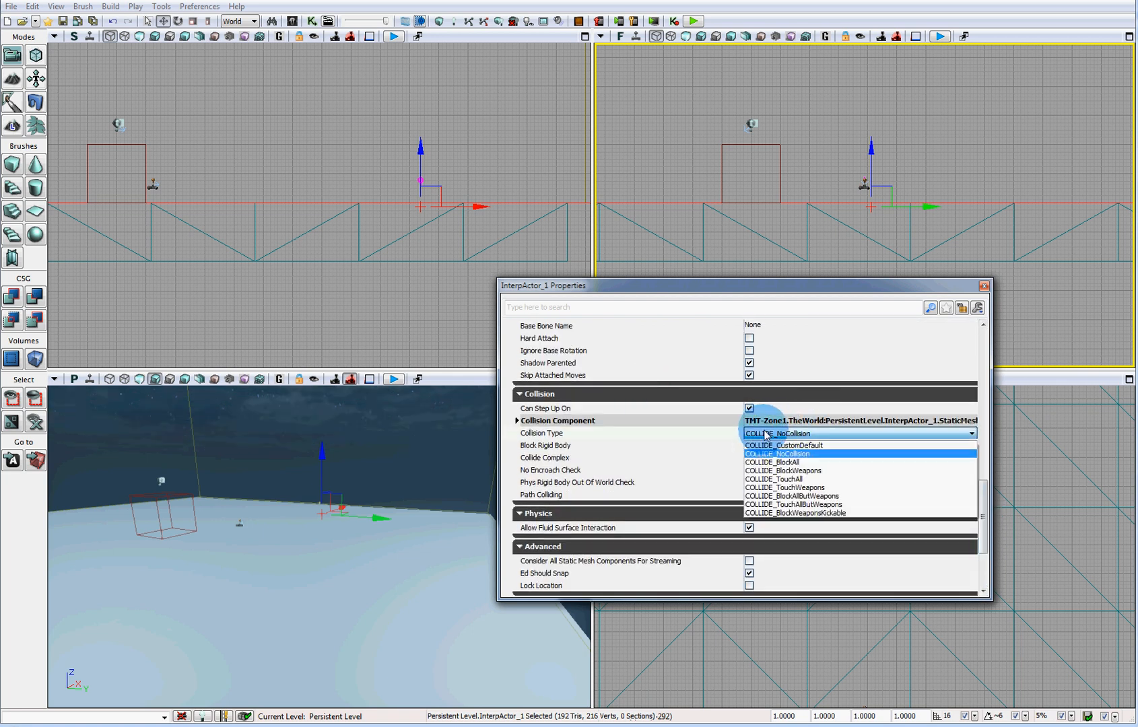
{"action": "left_click", "coordinate": [805, 479]}
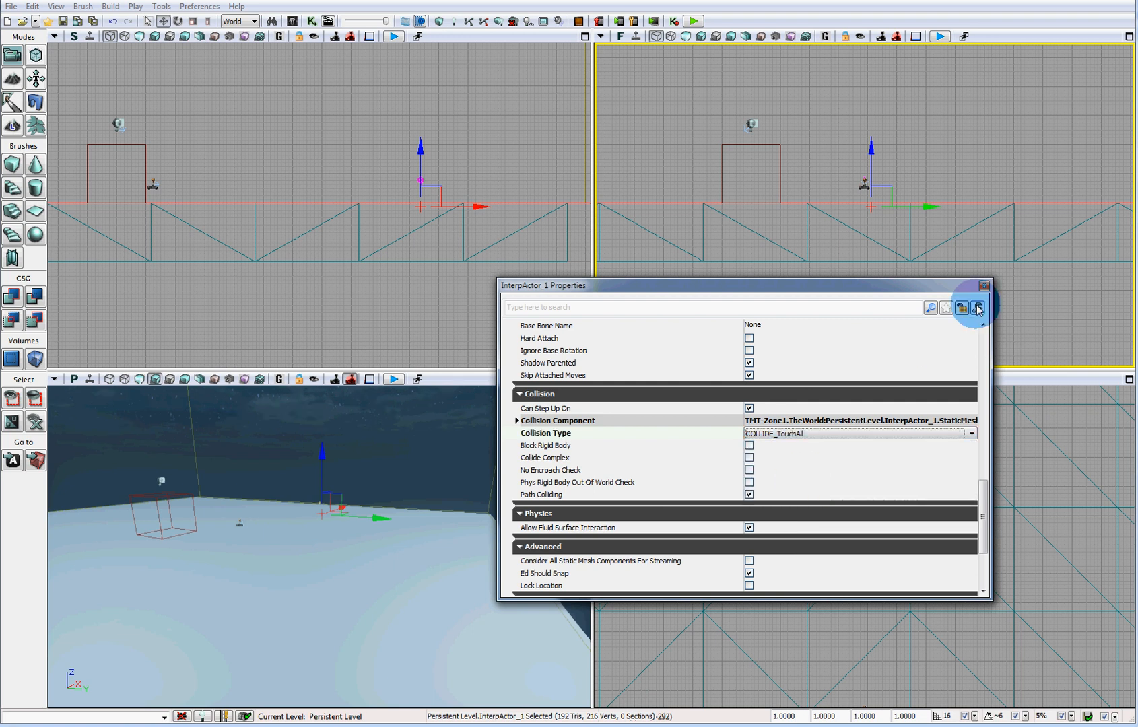
{"action": "left_click", "coordinate": [983, 287]}
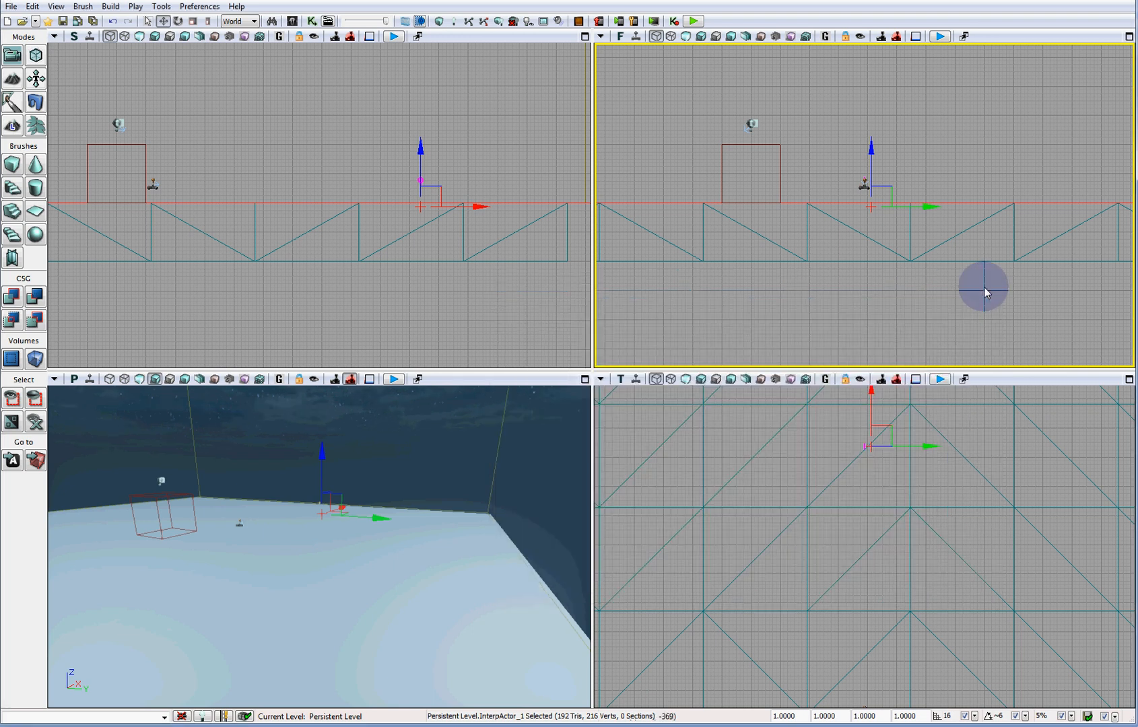
- In UnrealKismet, create a Touch event using InterpActor_1
{"action": "left_click_drag", "start_coordinate": [781, 469], "coordinate": [762, 402]}
{"action": "mouse_move", "coordinate": [801, 280]}
{"action": "left_mouse_down"}
{"action": "mouse_move", "coordinate": [797, 296]}
{"action": "mouse_move", "coordinate": [784, 276]}
{"action": "left_mouse_up"}
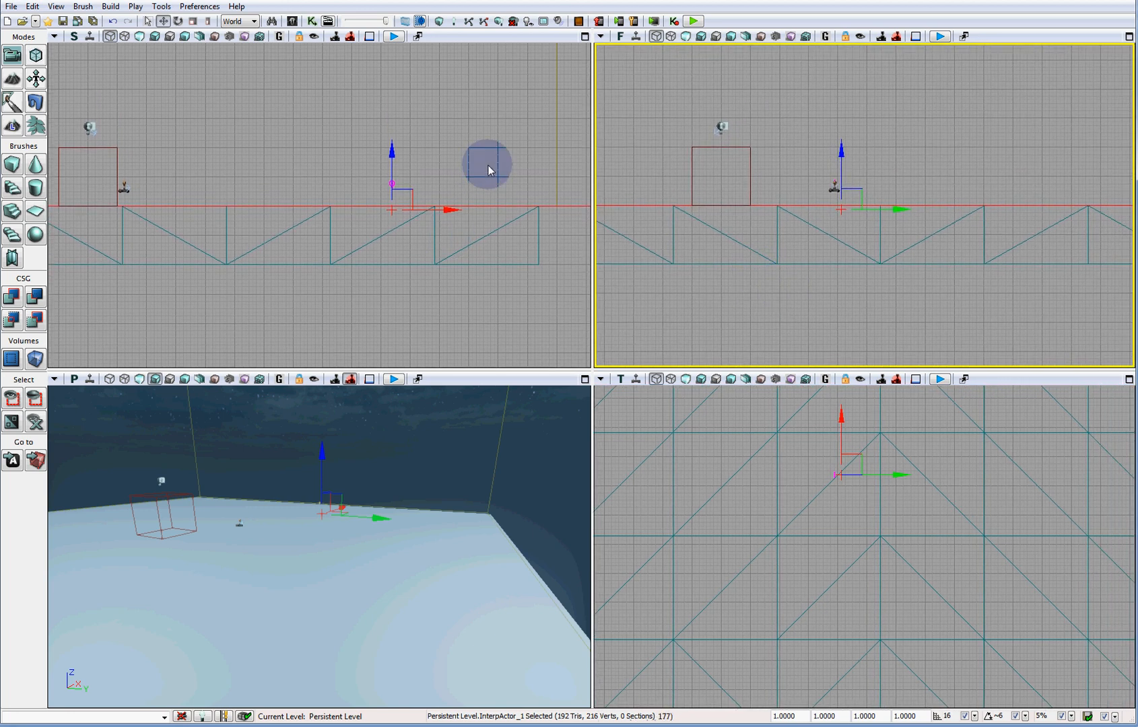
{"action": "left_click_drag", "start_coordinate": [487, 164], "coordinate": [349, 161]}
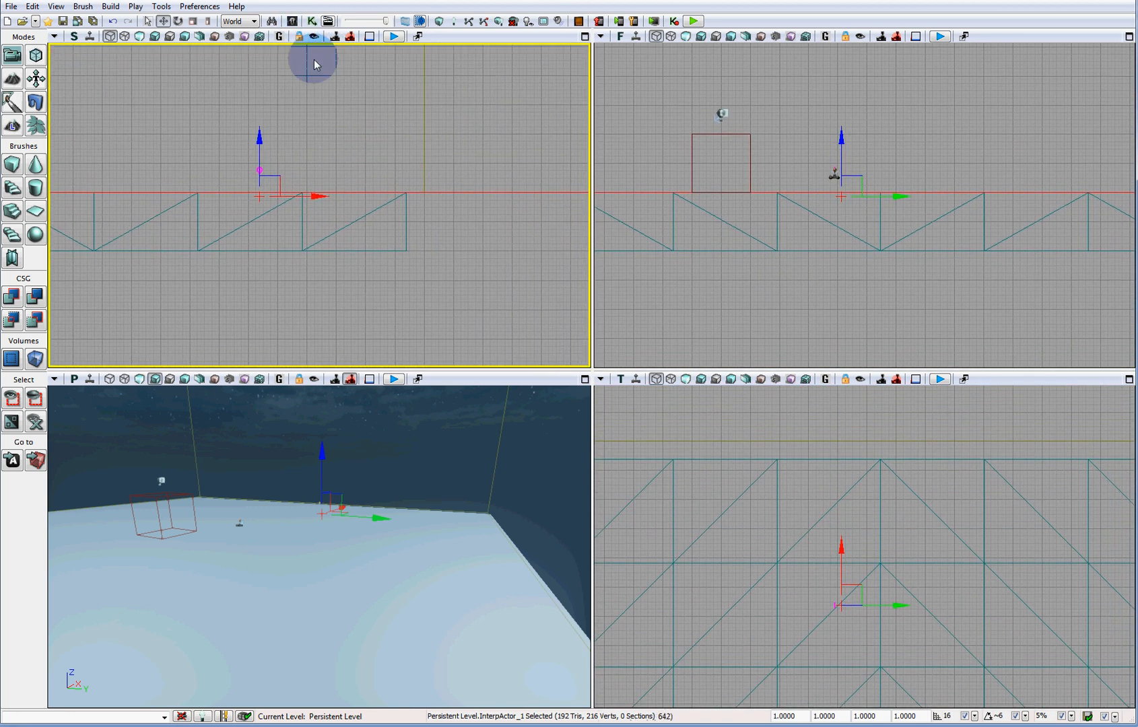
{"action": "left_click", "coordinate": [312, 23]}
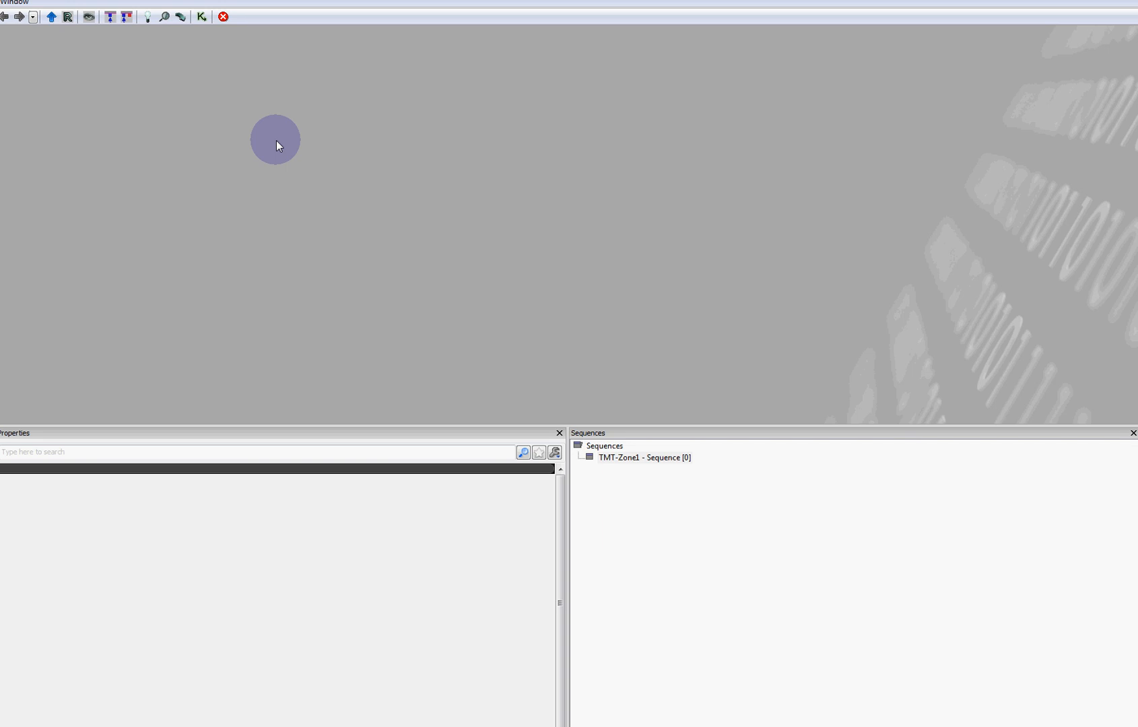
{"action": "right_click", "coordinate": [277, 141]}
{"action": "mouse_move", "coordinate": [330, 191]}
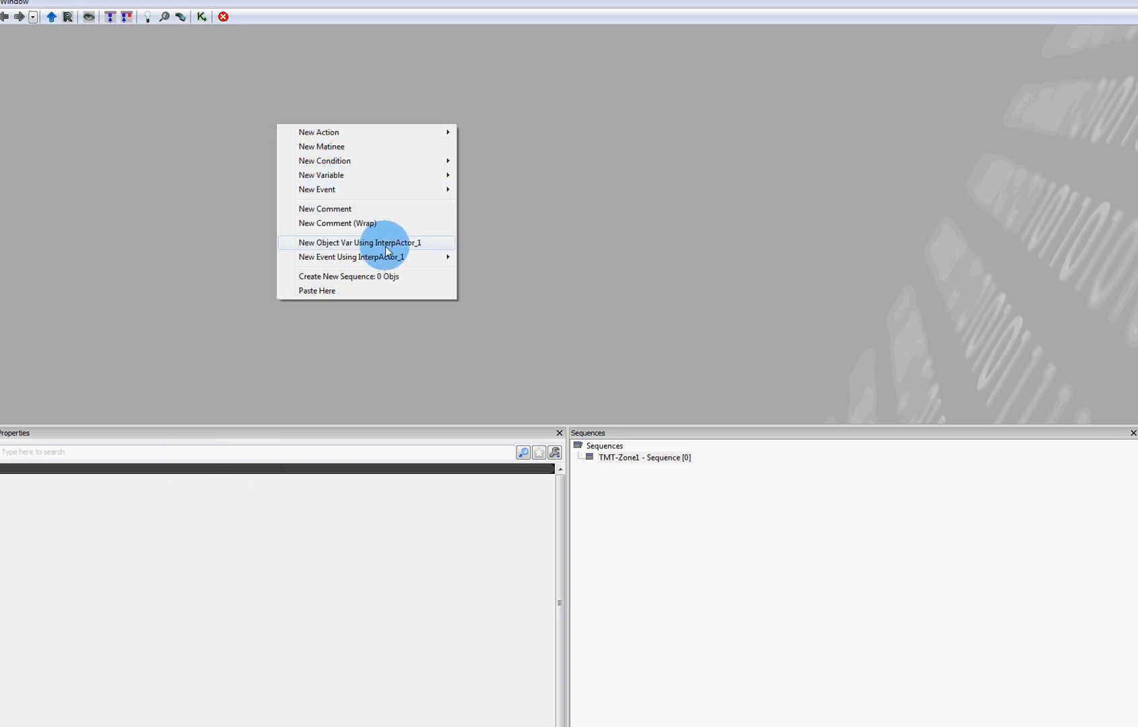
{"action": "mouse_move", "coordinate": [372, 262]}
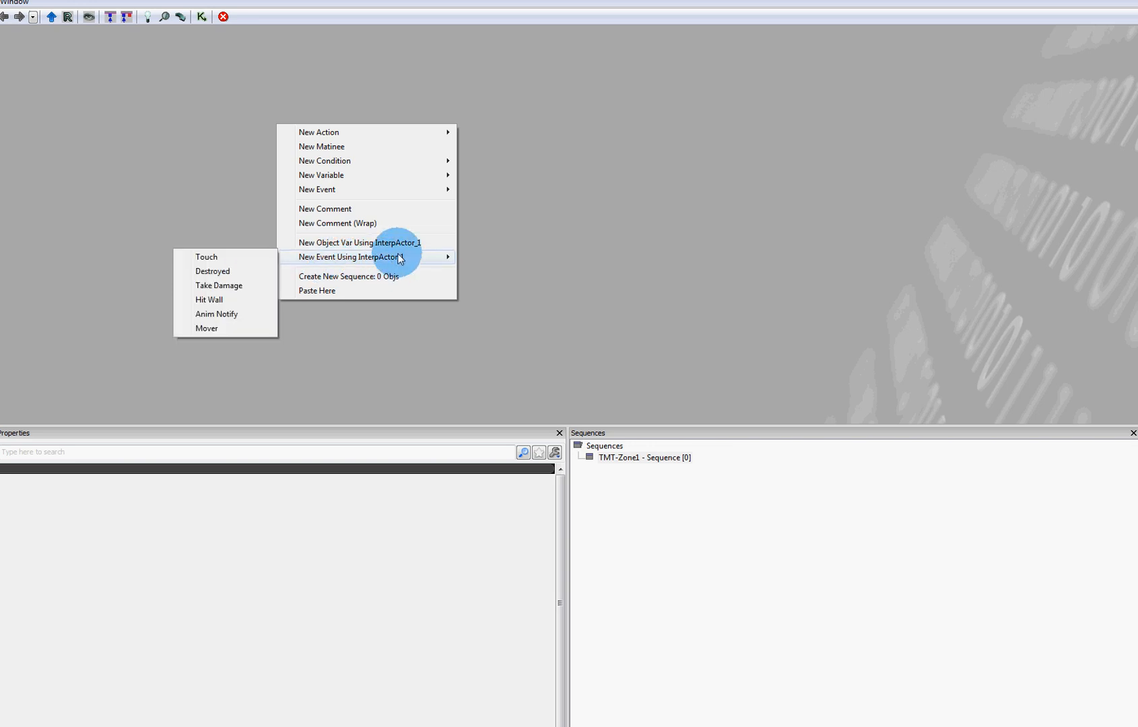
{"action": "left_click", "coordinate": [253, 257]}
{"action": "left_click_drag", "start_coordinate": [456, 166], "coordinate": [415, 204]}
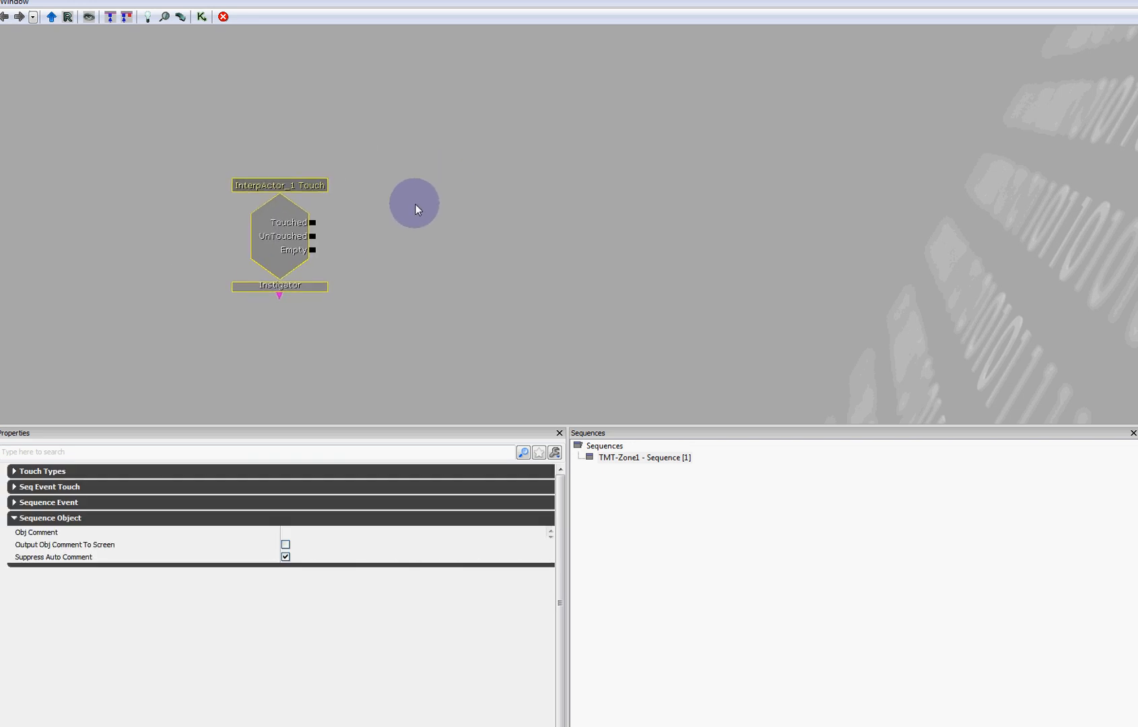
- Add an Actor Destroy action beside the event and link the Touched output to its In
{"action": "left_click", "coordinate": [433, 164]}
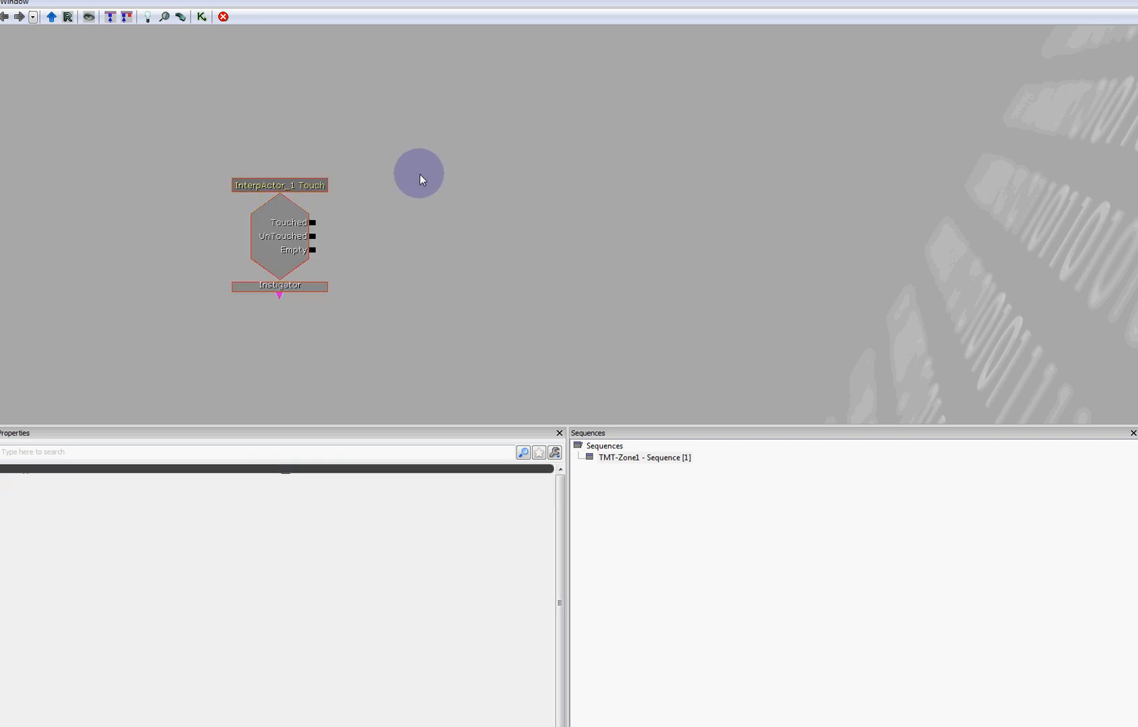
{"action": "right_click", "coordinate": [410, 155]}
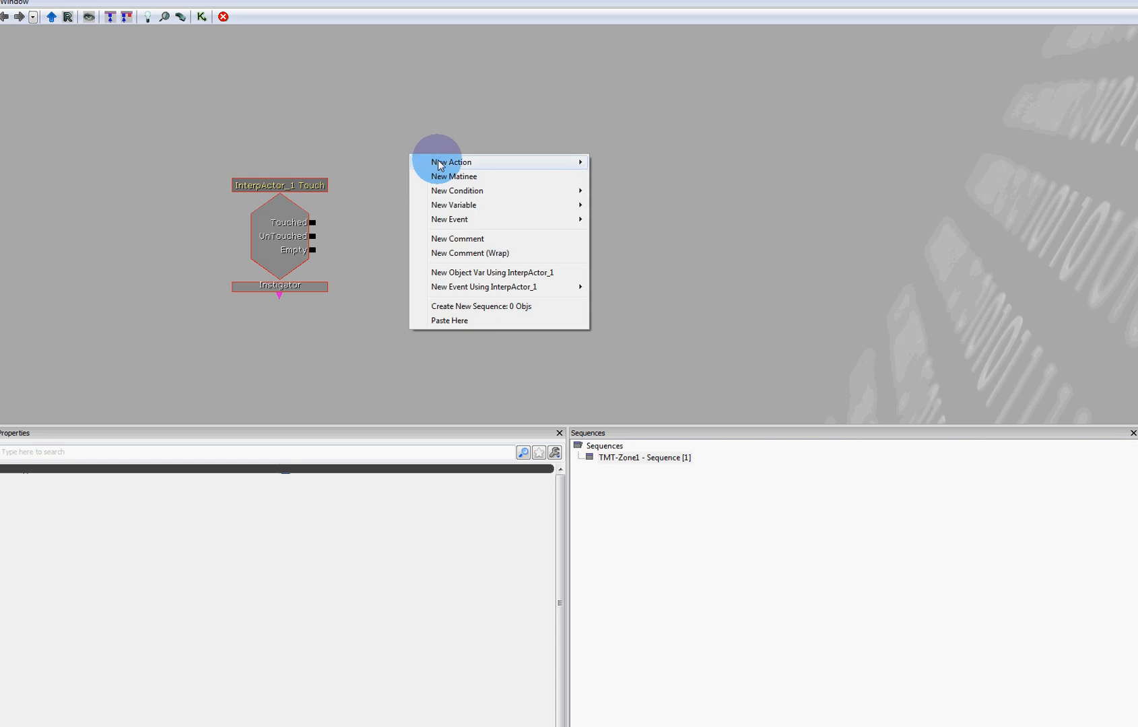
{"action": "mouse_move", "coordinate": [439, 165]}
{"action": "mouse_move", "coordinate": [362, 165]}
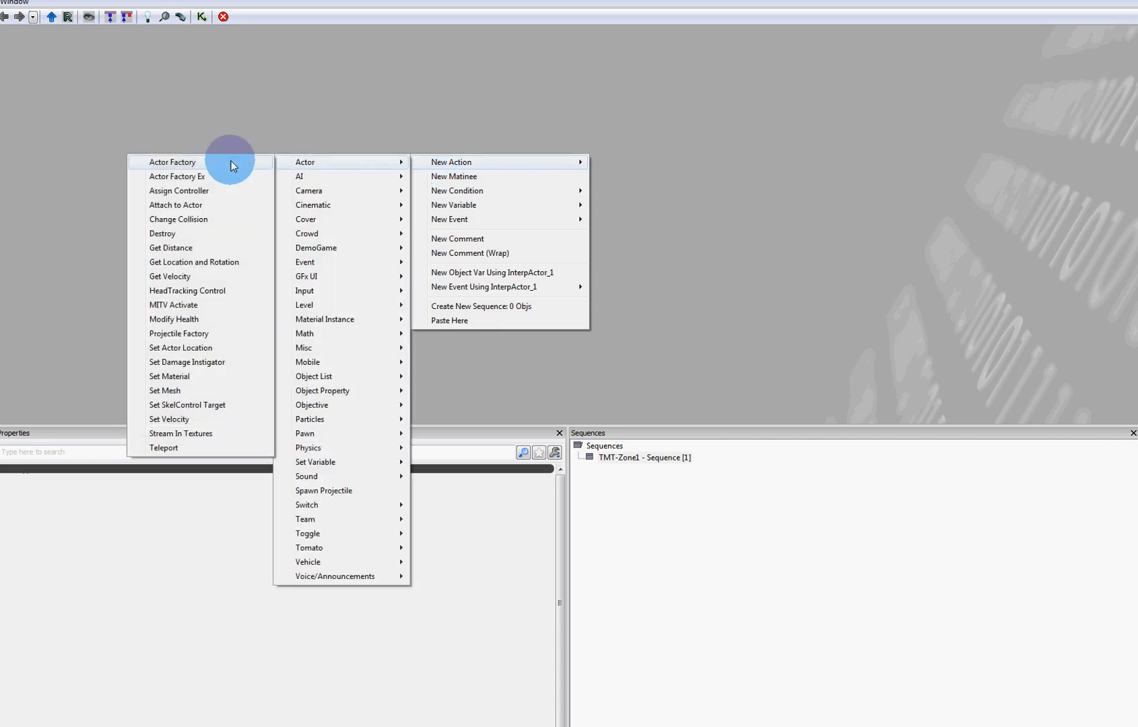
{"action": "left_click", "coordinate": [201, 233]}
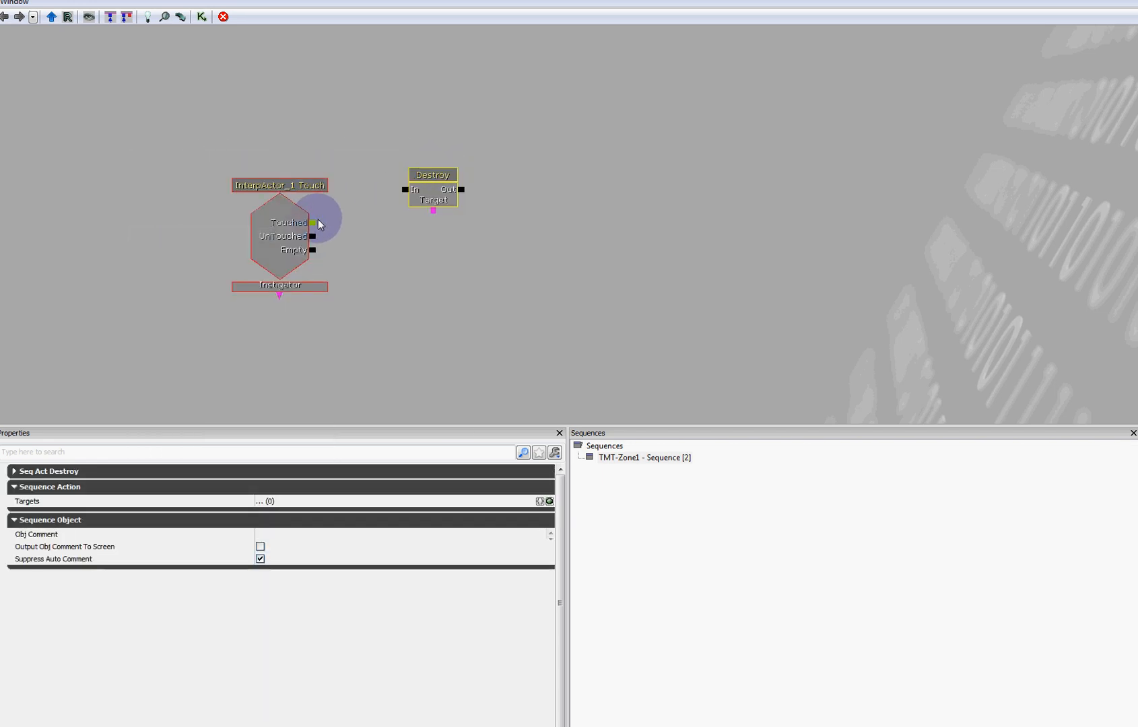
{"action": "left_click_drag", "start_coordinate": [315, 220], "coordinate": [403, 188]}
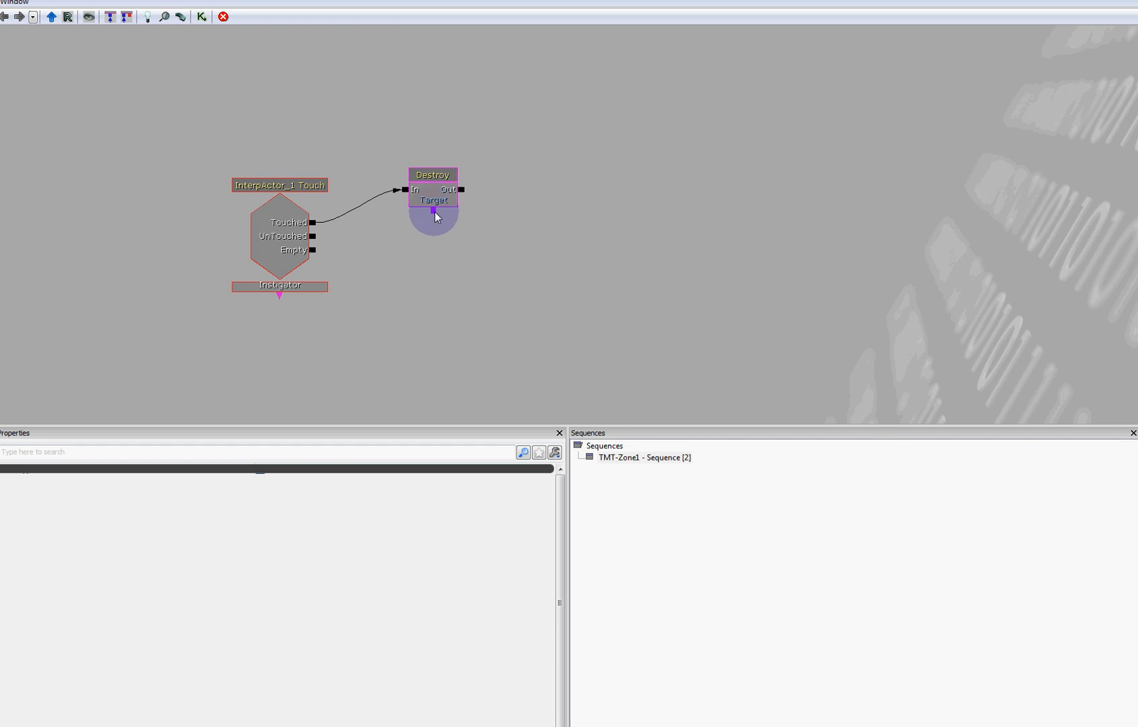
- Create an object variable for InterpActor_1, link it to the Destroy action's Target, and close Kismet
{"action": "right_click", "coordinate": [422, 223]}
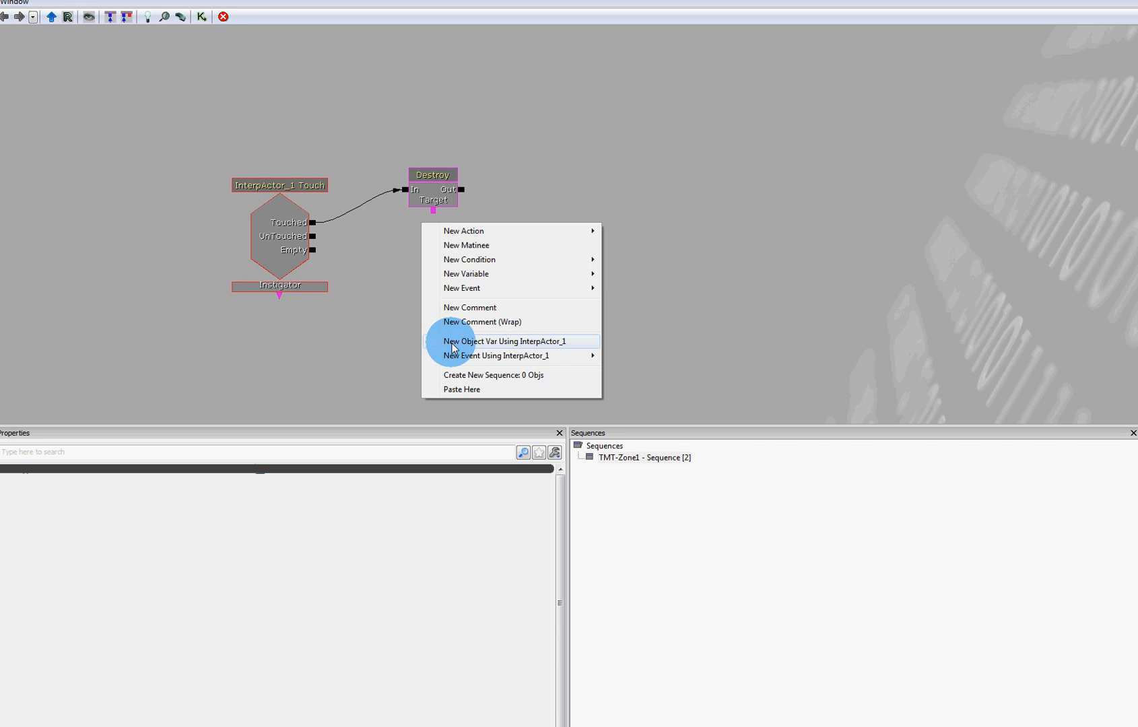
{"action": "left_click", "coordinate": [491, 343]}
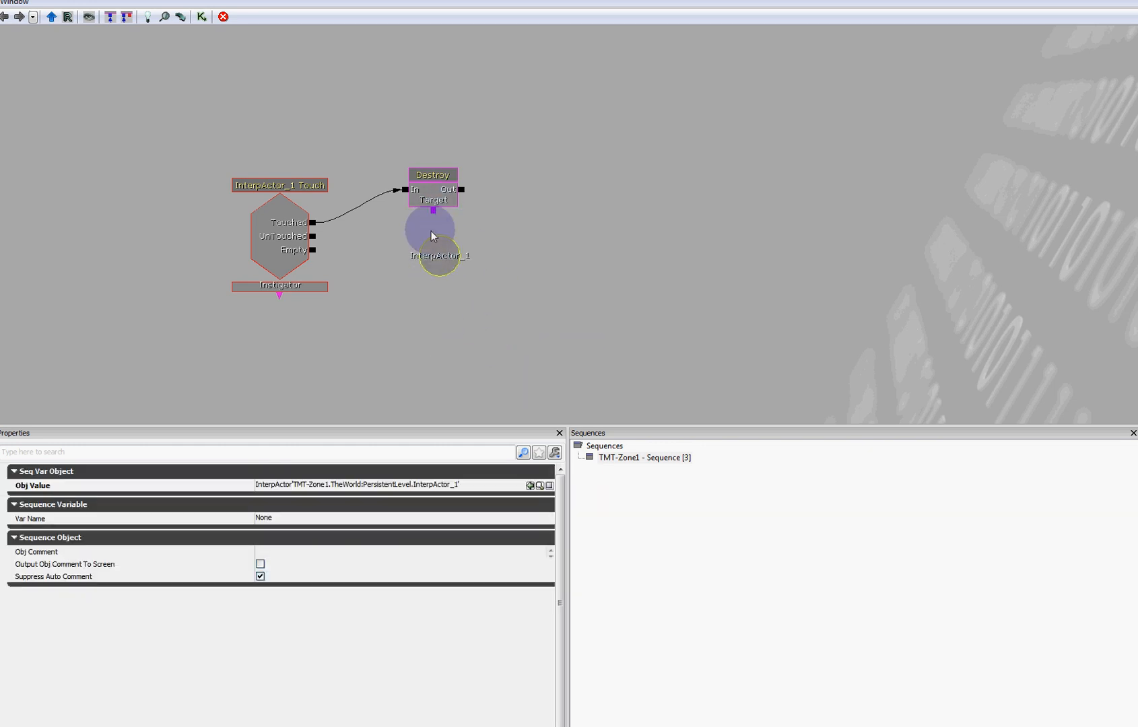
{"action": "left_click_drag", "start_coordinate": [433, 215], "coordinate": [437, 255]}
{"action": "left_click", "coordinate": [438, 255]}
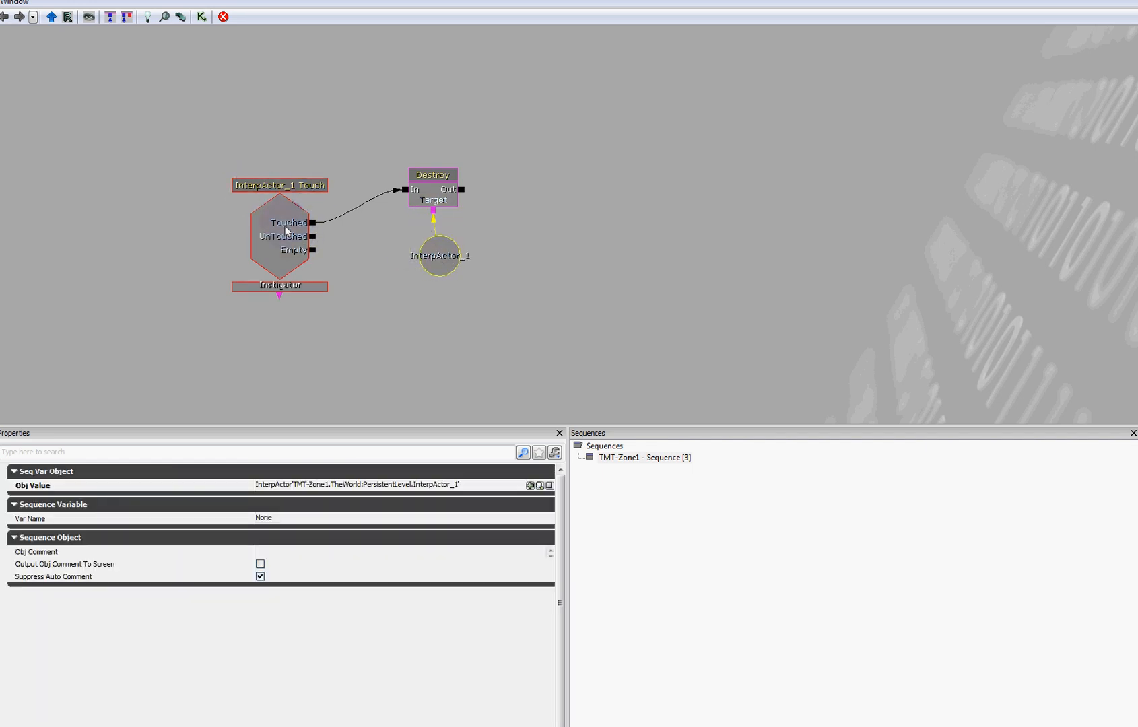
{"action": "left_click", "coordinate": [434, 177]}
{"action": "left_click", "coordinate": [436, 255]}
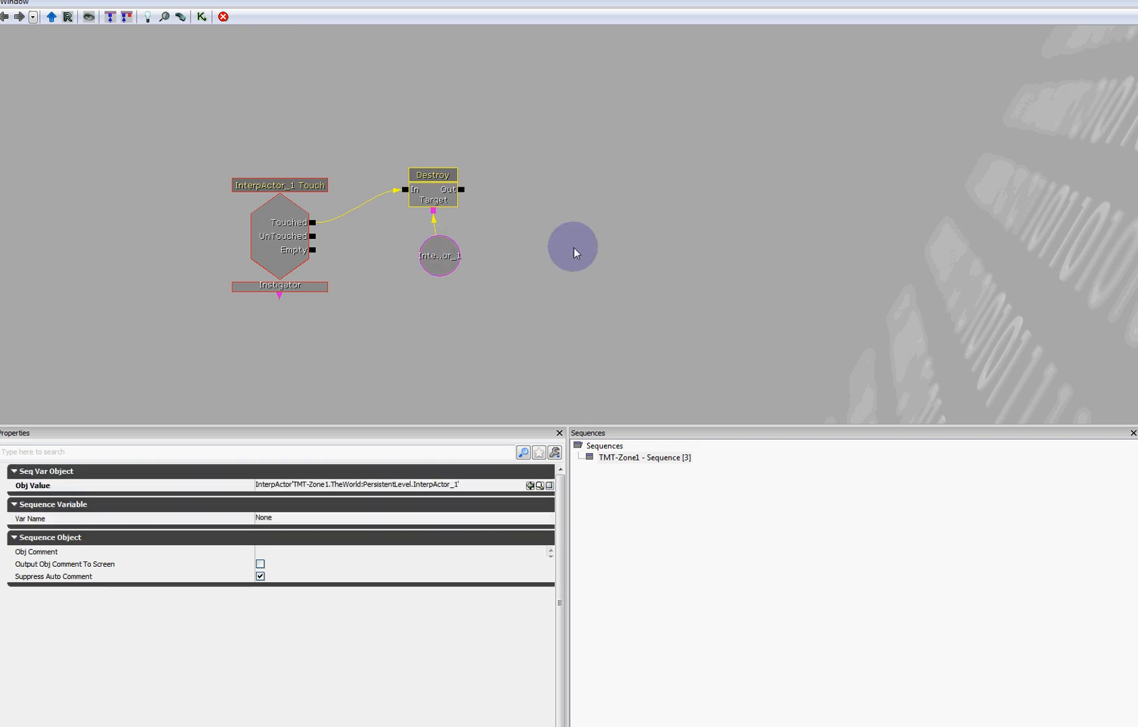
{"action": "left_click", "coordinate": [573, 249]}
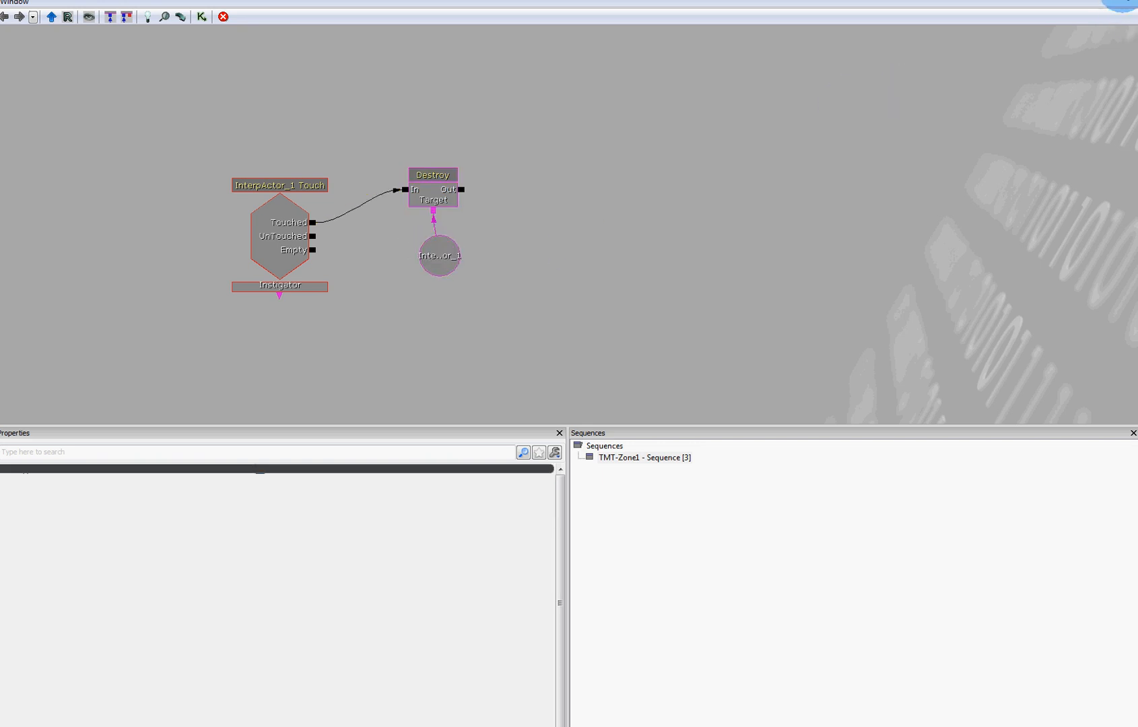
{"action": "left_click", "coordinate": [1123, 2]}
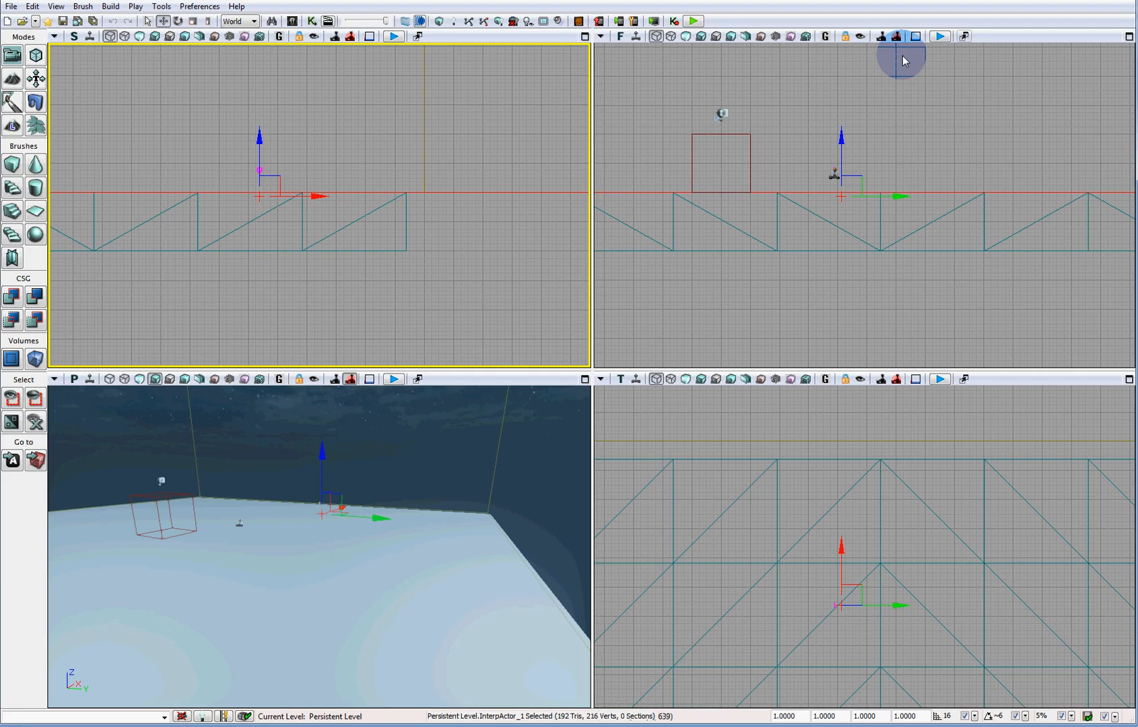
- Play the level, run and jump into the NodeBuddy_PopUp icon to test the pickup, and end the preview
{"action": "left_click", "coordinate": [694, 22]}
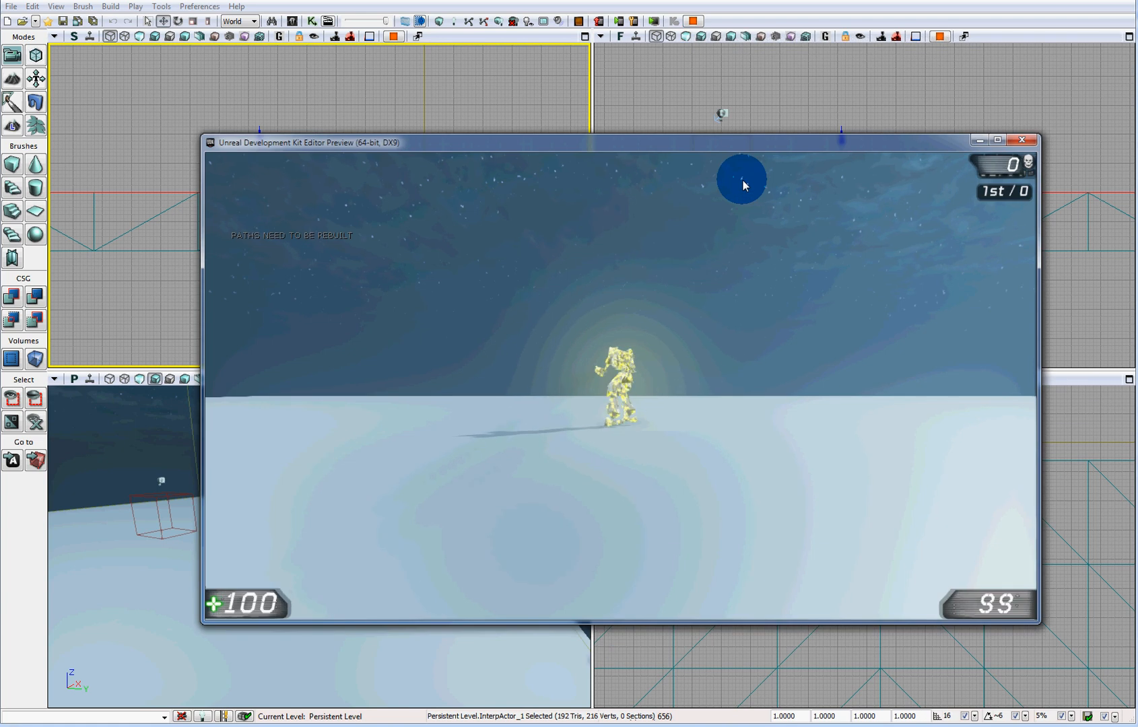
{"action": "key", "text": "a"}
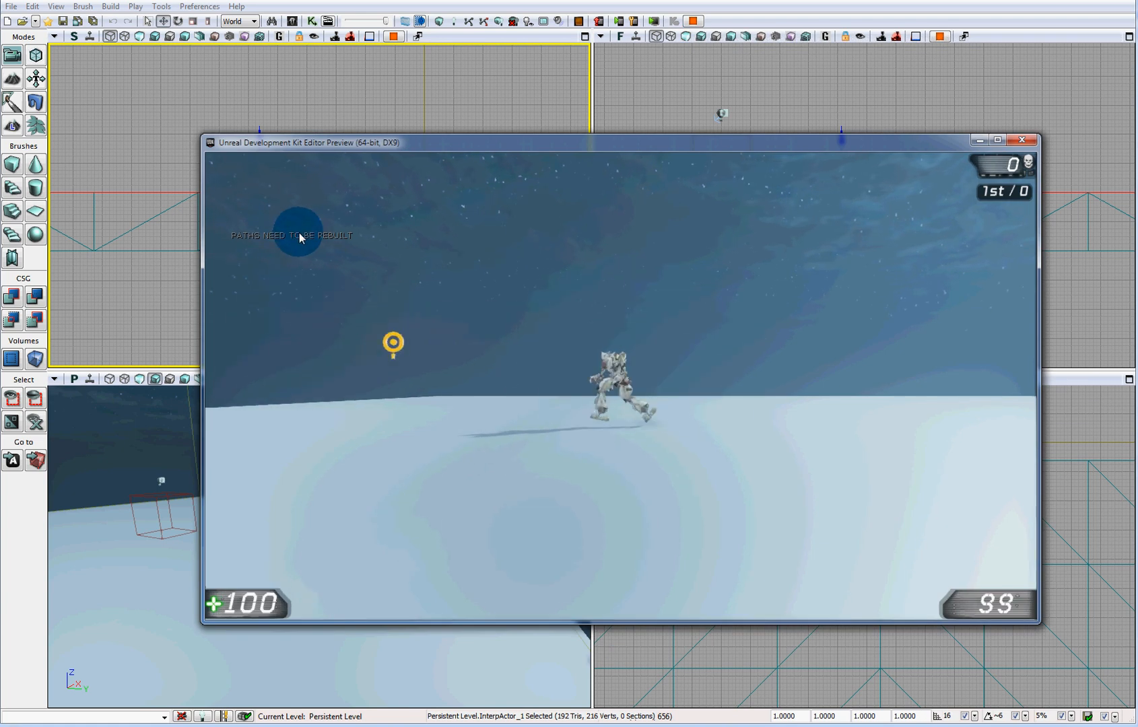
{"action": "key", "text": "space"}
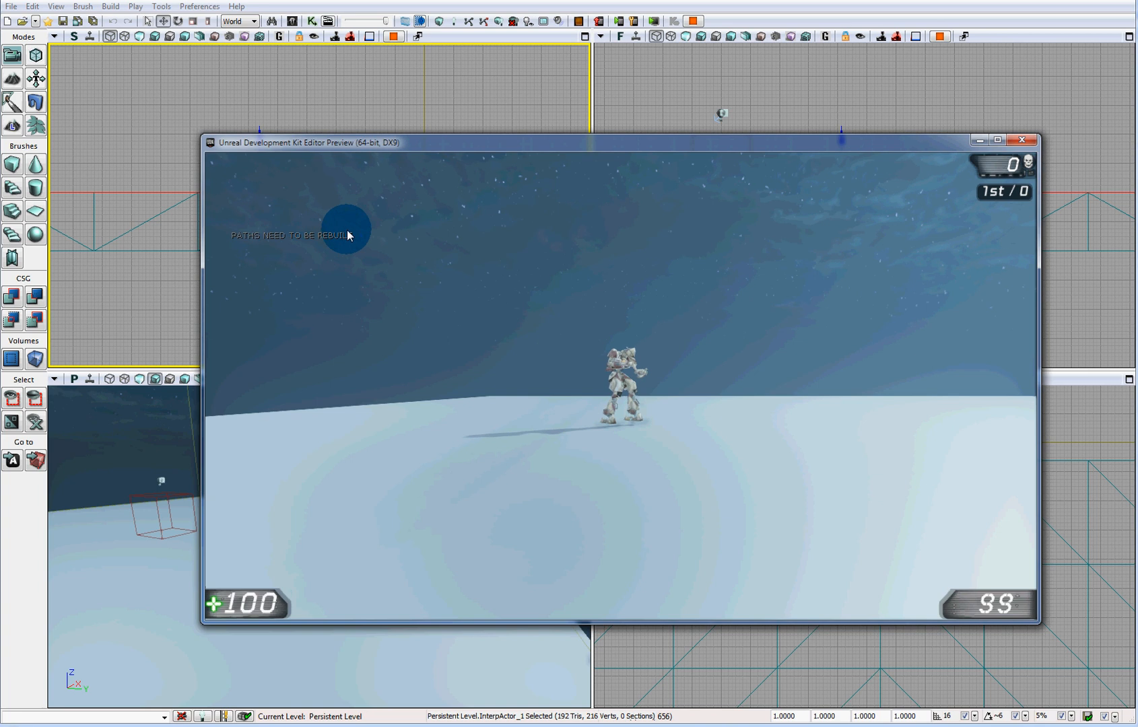
{"action": "key", "text": "Escape"}
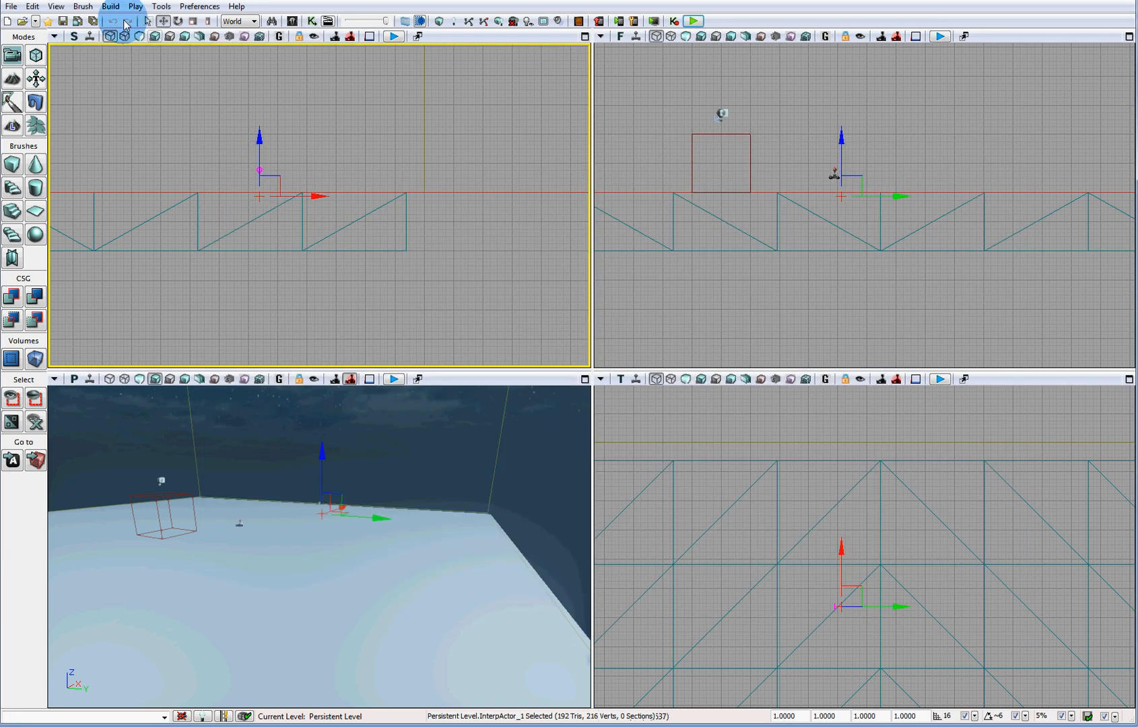